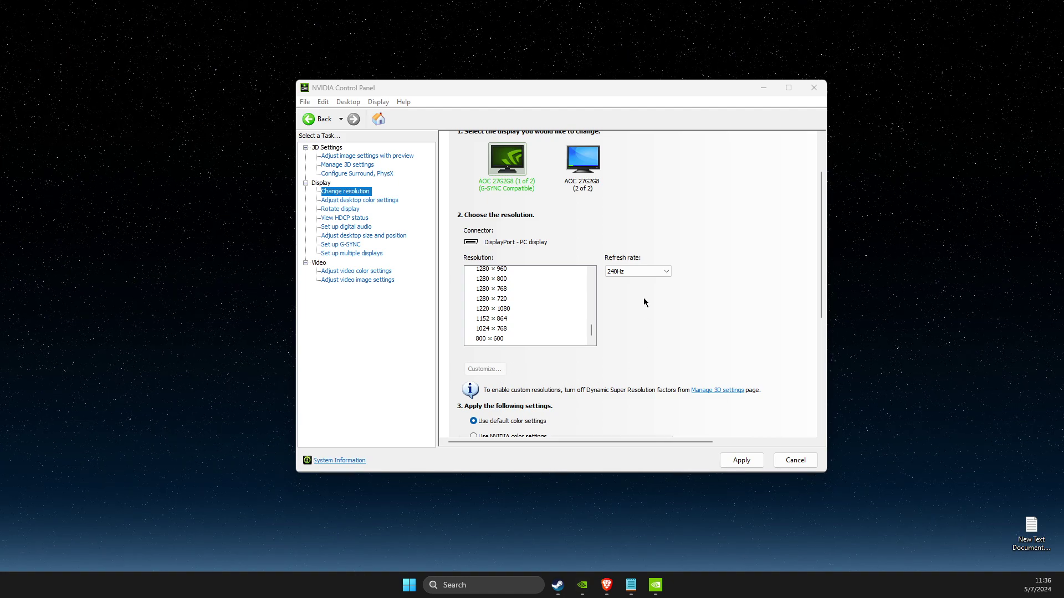
Go to Manage 3D settings to reach the DSR - Factors option under Global Settings
{"action": "left_click", "coordinate": [349, 164]}
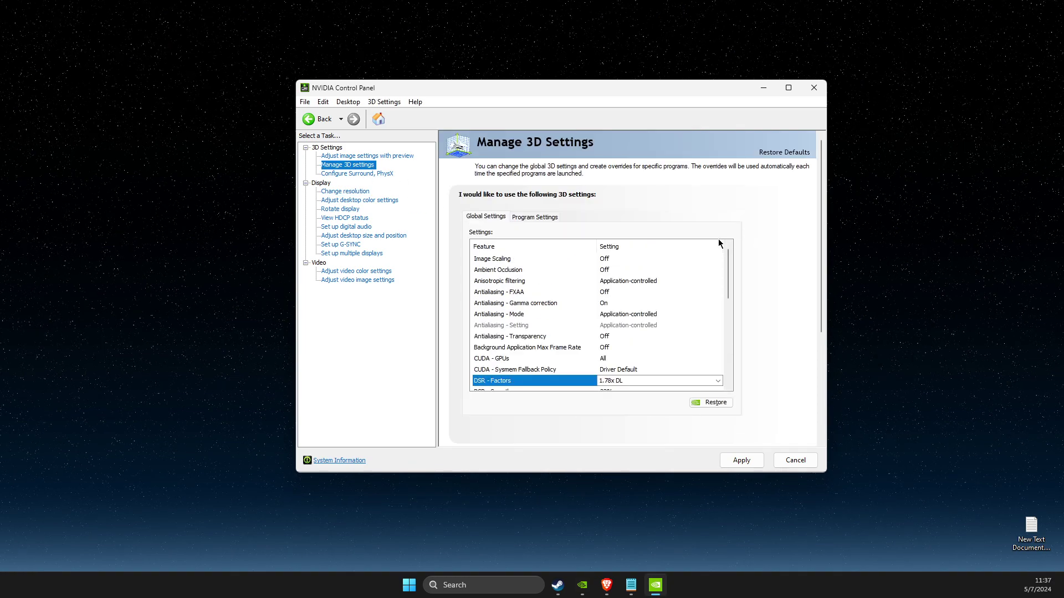
{"action": "scroll", "coordinate": [545, 279], "scroll_direction": "down", "scroll_amount": 1}
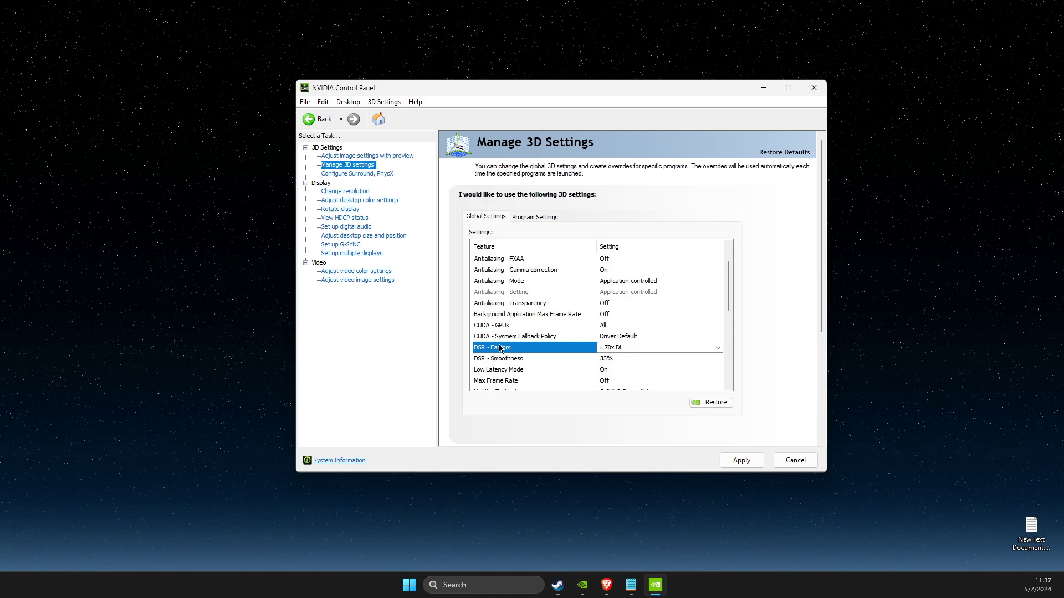
Change DSR - Factors from 1.78x DL to Off, then go back to Change resolution
{"action": "left_click", "coordinate": [716, 347]}
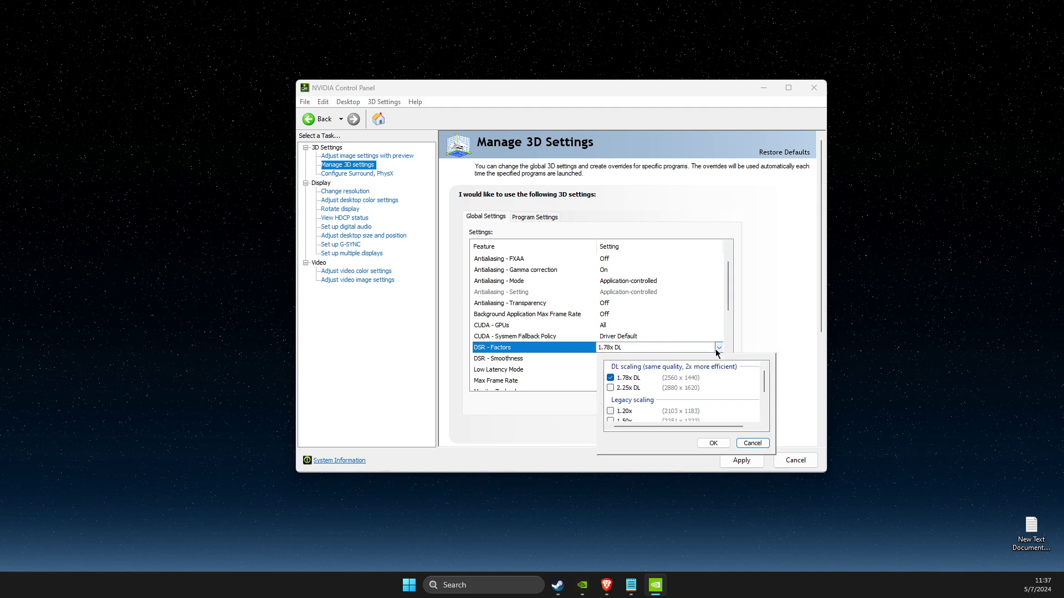
{"action": "scroll", "coordinate": [671, 385], "scroll_direction": "down", "scroll_amount": 3}
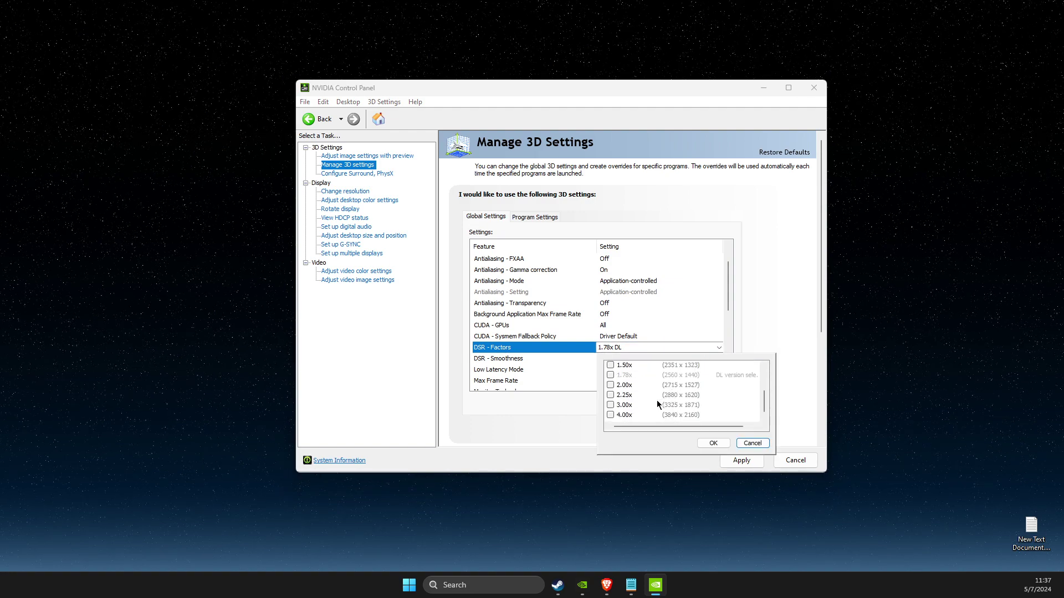
{"action": "scroll", "coordinate": [617, 406], "scroll_direction": "up", "scroll_amount": 1}
{"action": "scroll", "coordinate": [616, 399], "scroll_direction": "up", "scroll_amount": 2}
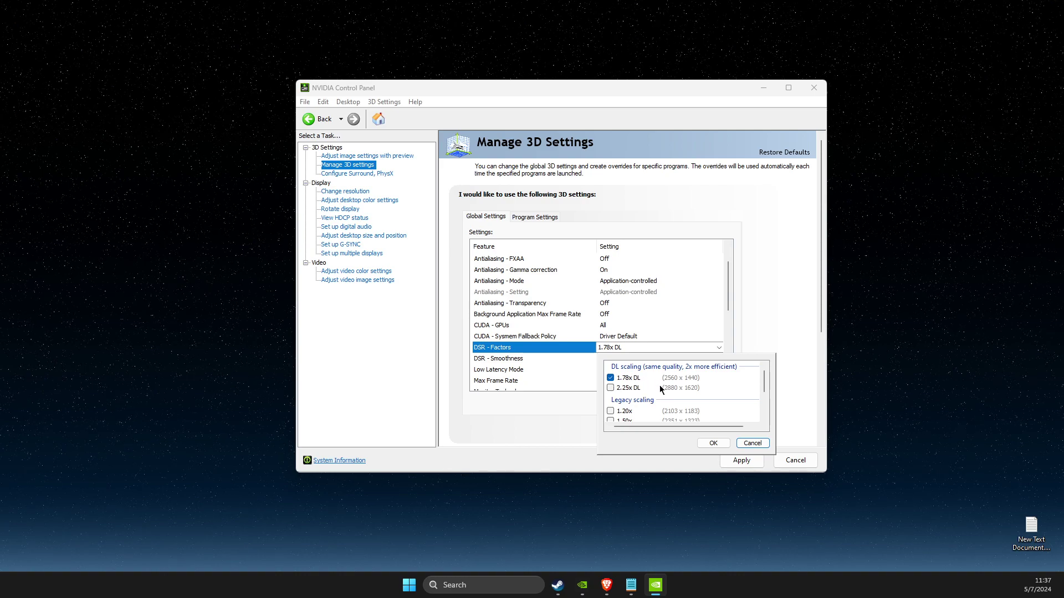
{"action": "scroll", "coordinate": [616, 396], "scroll_direction": "down", "scroll_amount": 3}
{"action": "scroll", "coordinate": [615, 408], "scroll_direction": "up", "scroll_amount": 3}
{"action": "left_click", "coordinate": [712, 443]}
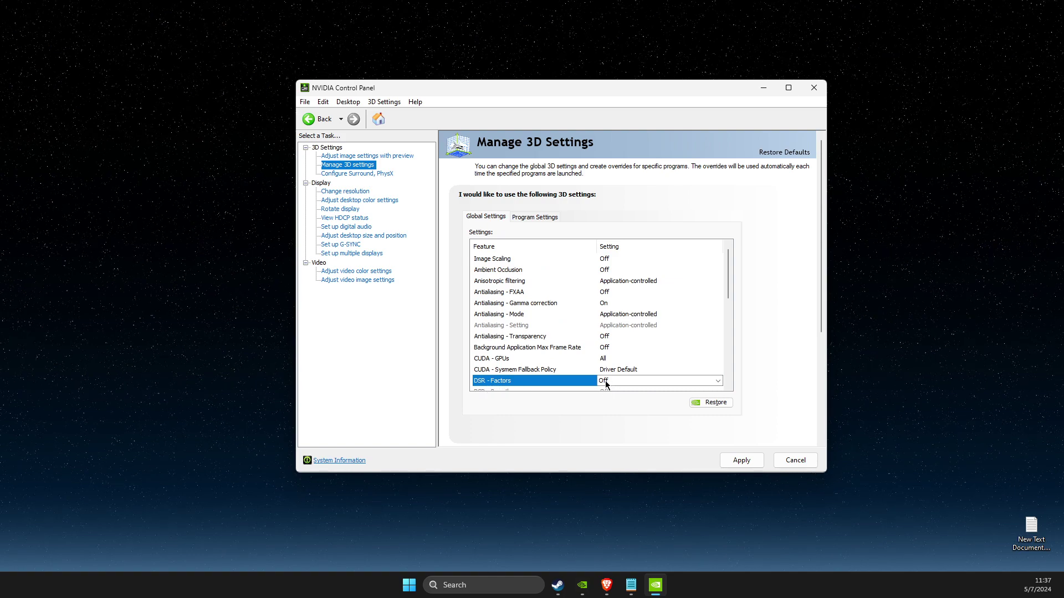
{"action": "left_click", "coordinate": [345, 191]}
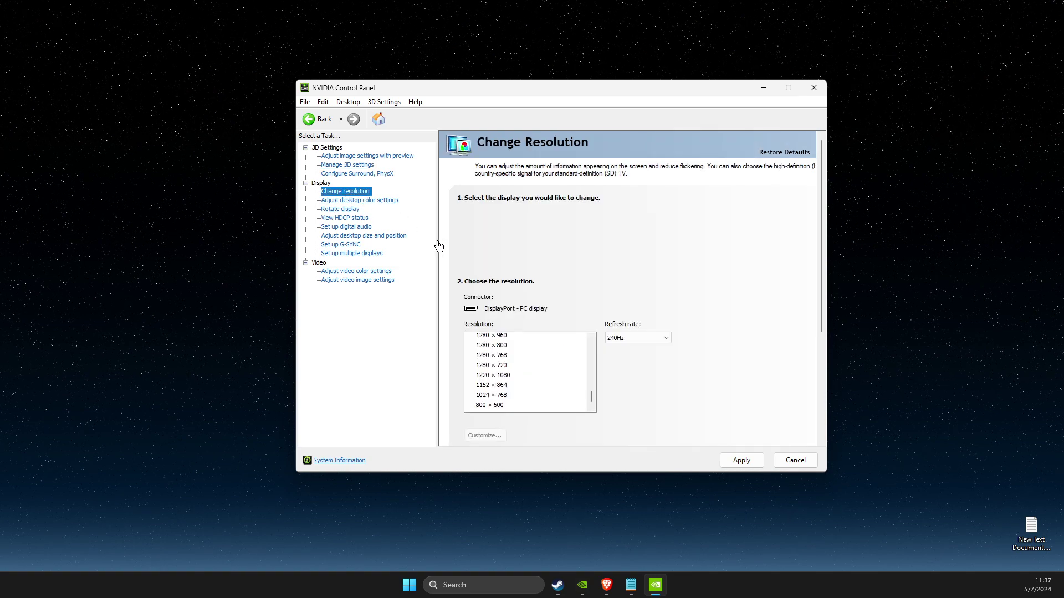
{"action": "scroll", "coordinate": [538, 346], "scroll_direction": "down", "scroll_amount": 1}
{"action": "scroll", "coordinate": [517, 424], "scroll_direction": "down", "scroll_amount": 1}
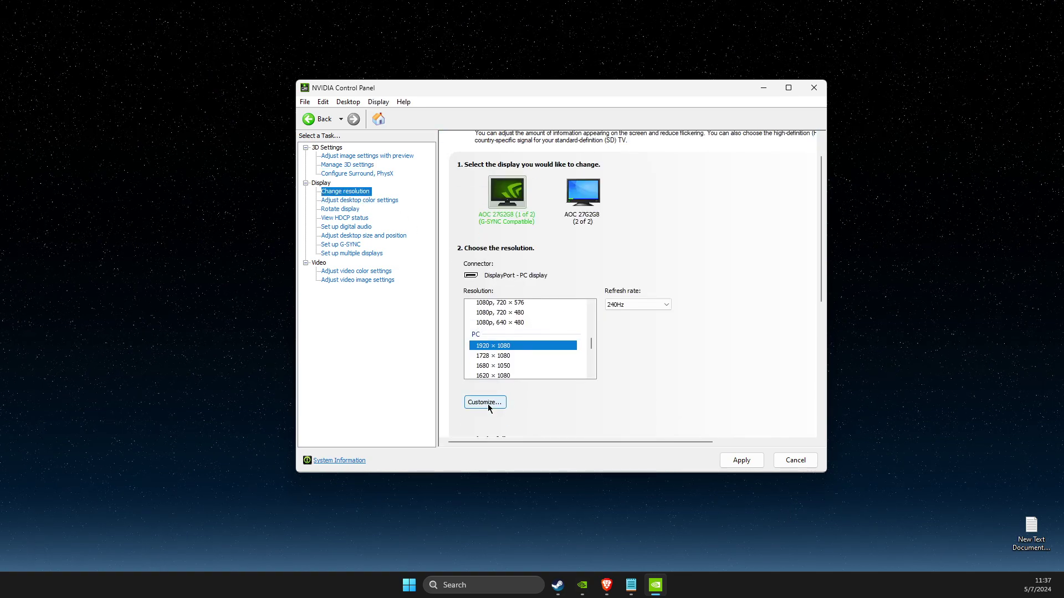
Verify Customize... reaches Create Custom Resolution, then cancel and close both dialogs
{"action": "left_click", "coordinate": [488, 405]}
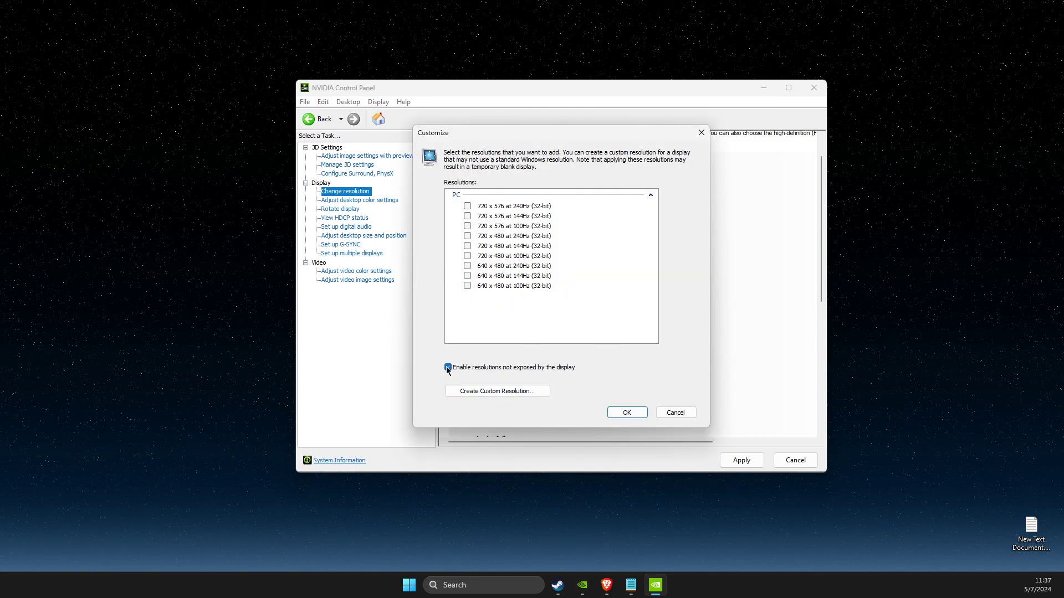
{"action": "left_click", "coordinate": [473, 392]}
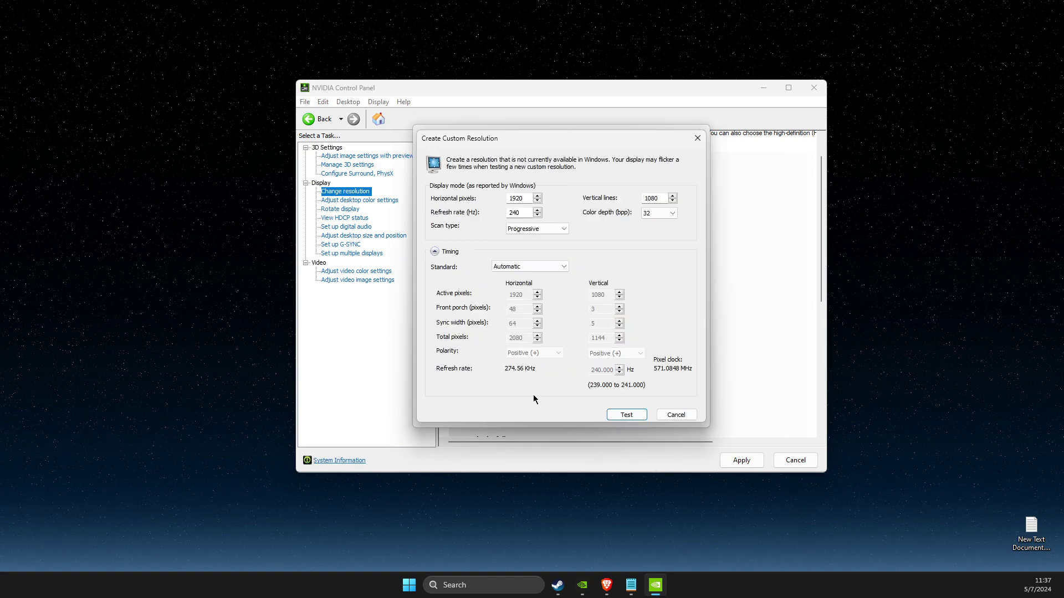
{"action": "left_click", "coordinate": [696, 138]}
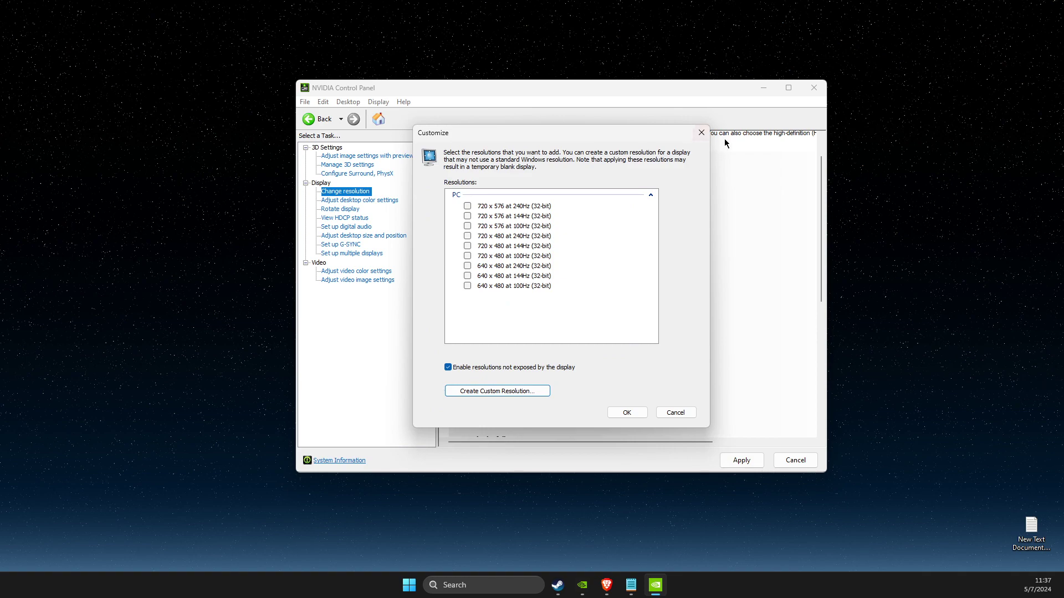
{"action": "key", "text": "Escape"}
{"action": "left_click", "coordinate": [810, 87]}
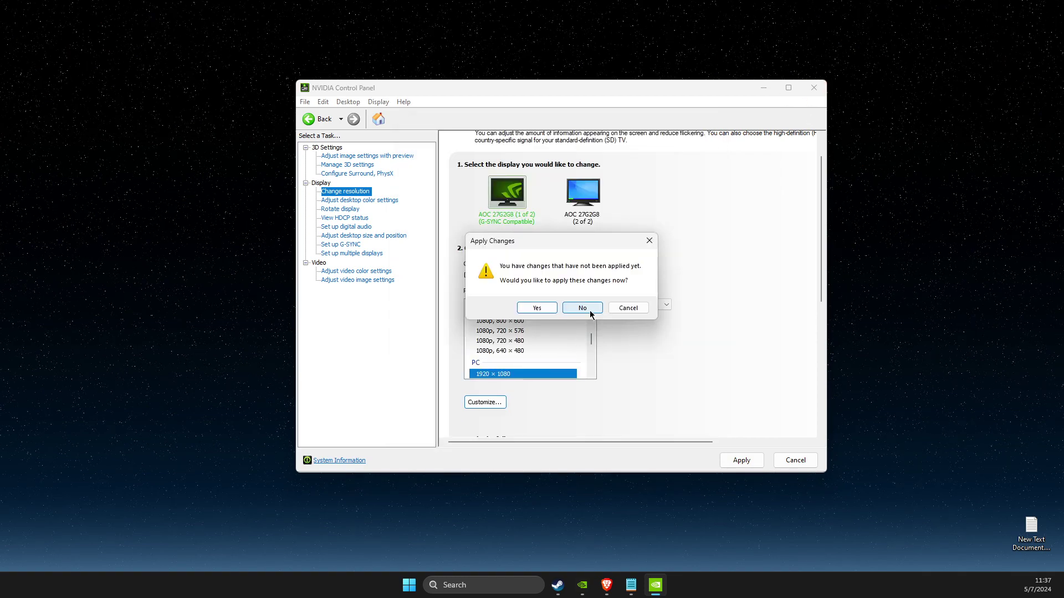